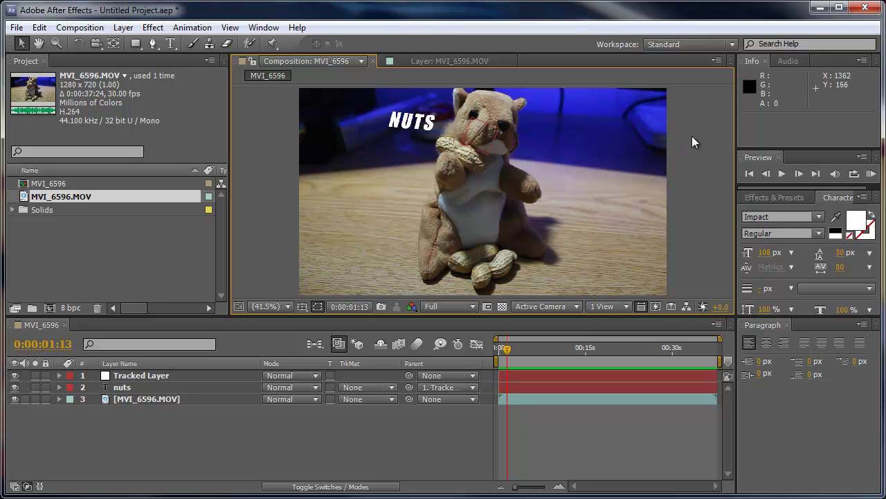
Preview the composition, then delete the old nuts text and Tracked Layer.
{"action": "left_click", "coordinate": [871, 175]}
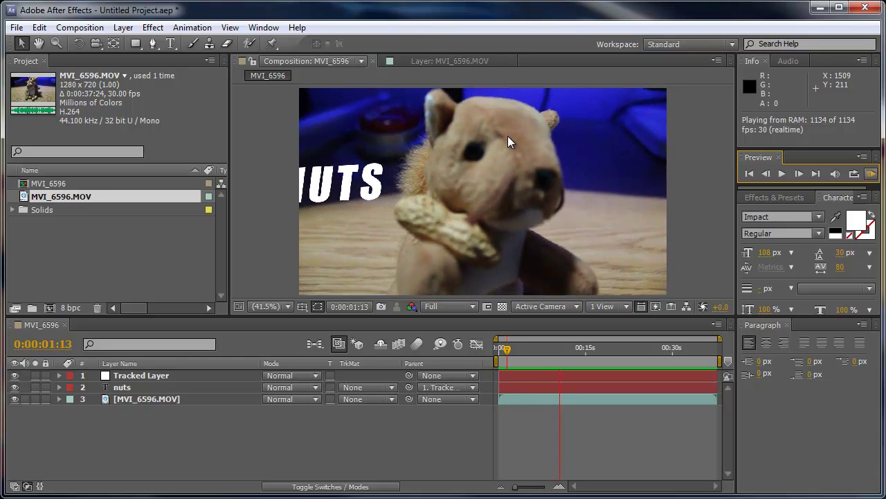
{"action": "left_click", "coordinate": [872, 174]}
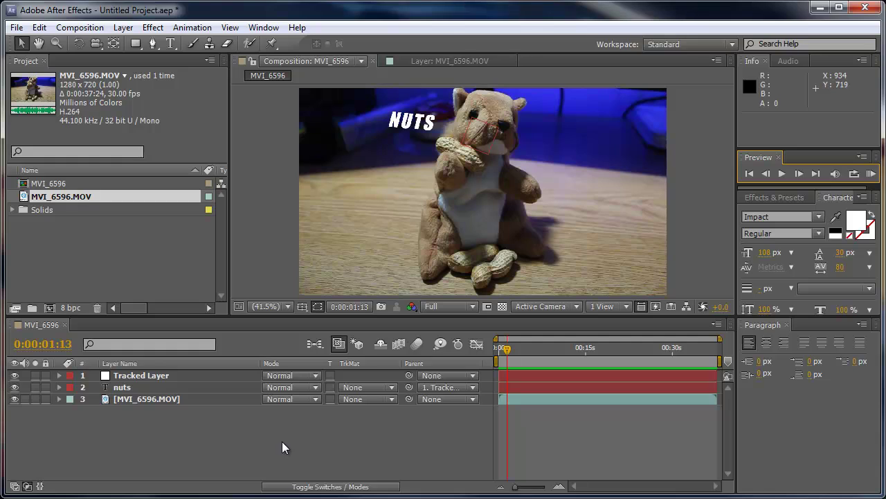
{"action": "left_click", "coordinate": [125, 387]}
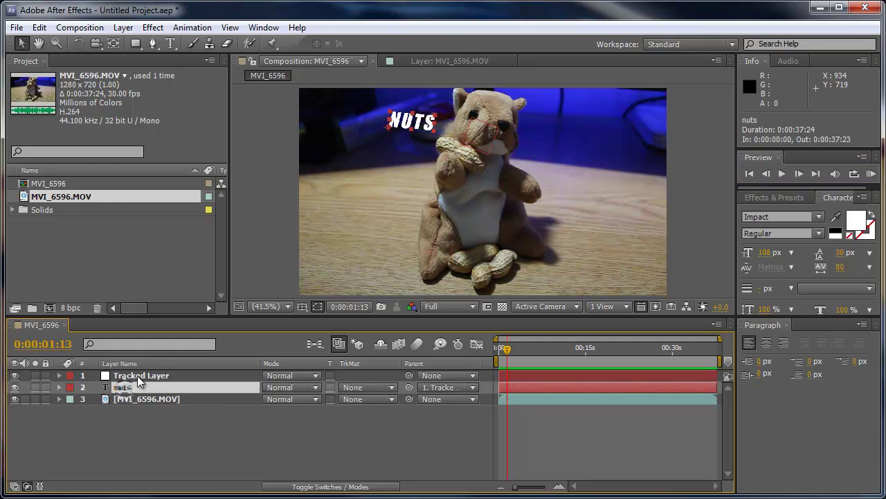
{"action": "left_click", "coordinate": [137, 375], "text": "shift"}
{"action": "key", "text": "Delete"}
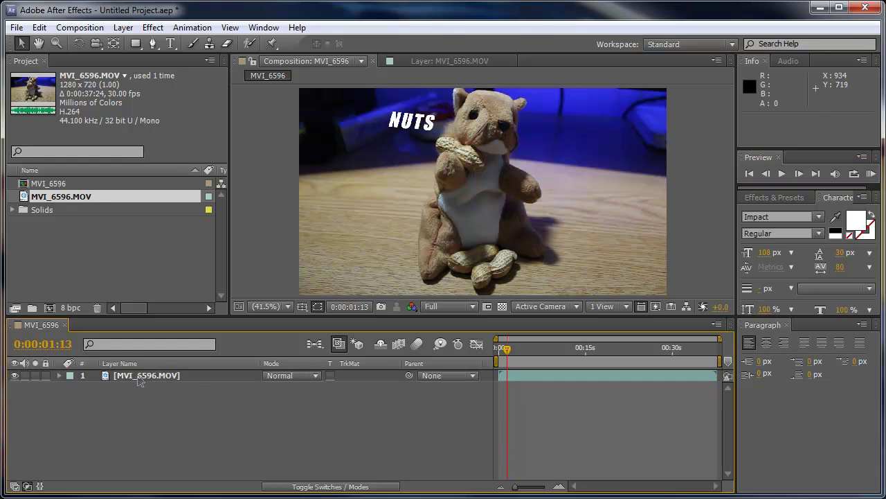
Create a new 'Nuts' text layer left of the squirrel in the viewer.
{"action": "left_click", "coordinate": [186, 376]}
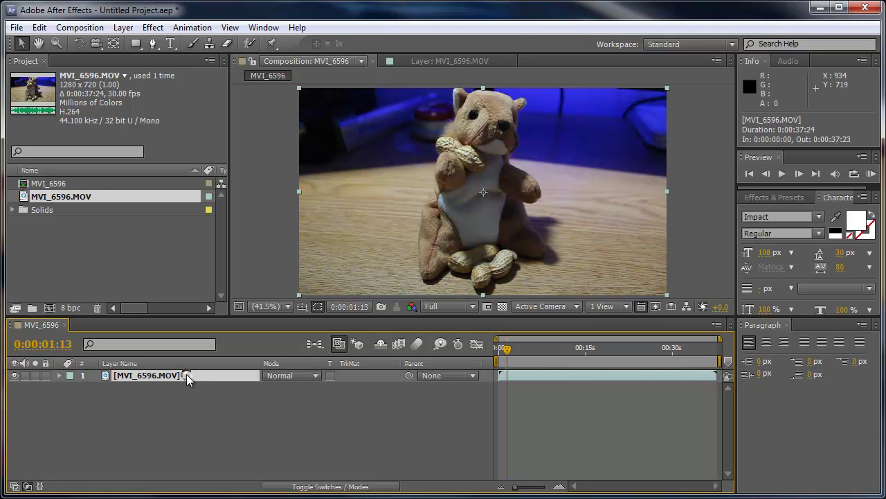
{"action": "left_click", "coordinate": [170, 44]}
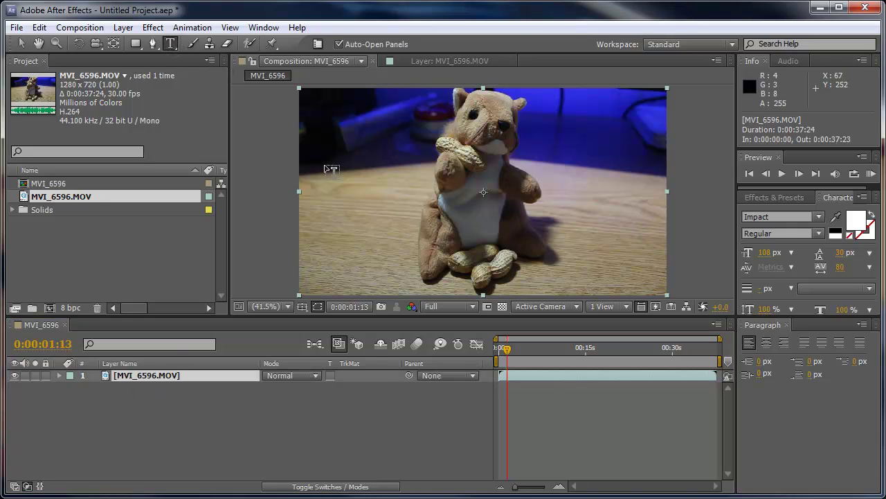
{"action": "left_click", "coordinate": [332, 203]}
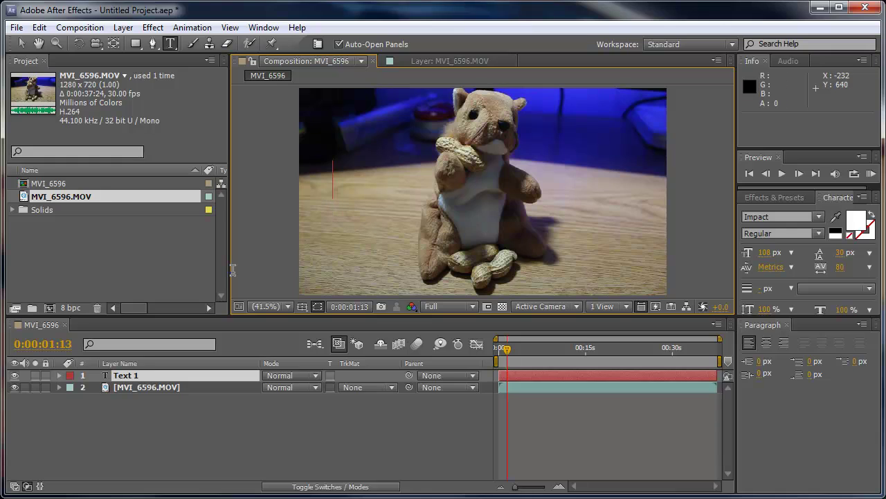
{"action": "type", "text": "Nuts"}
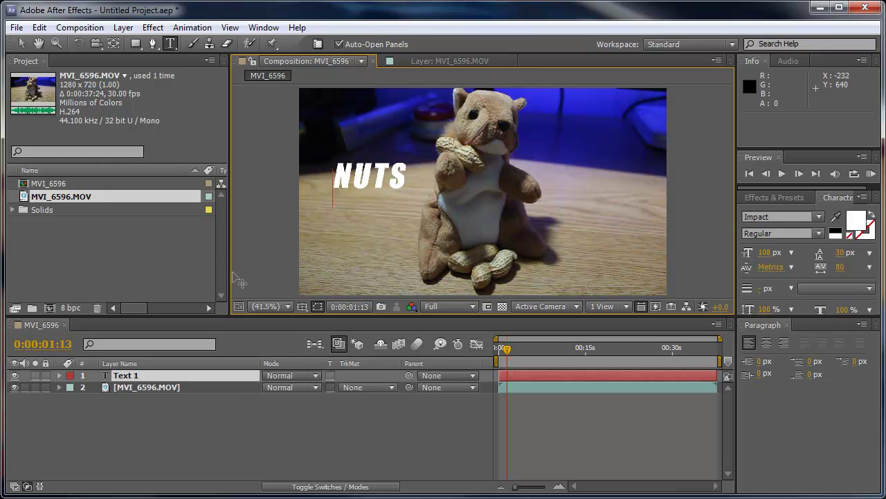
{"action": "left_click", "coordinate": [21, 42]}
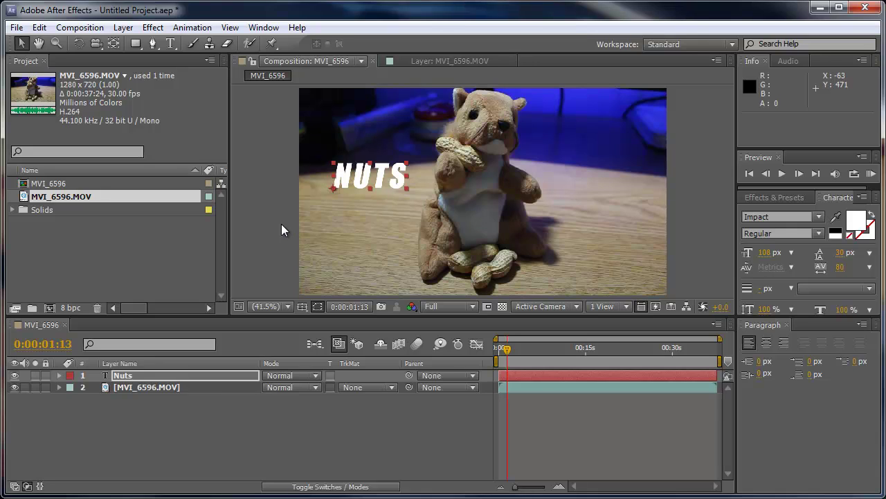
Add a Null Object layer and rename it 'Track Layer'.
{"action": "left_click", "coordinate": [120, 31]}
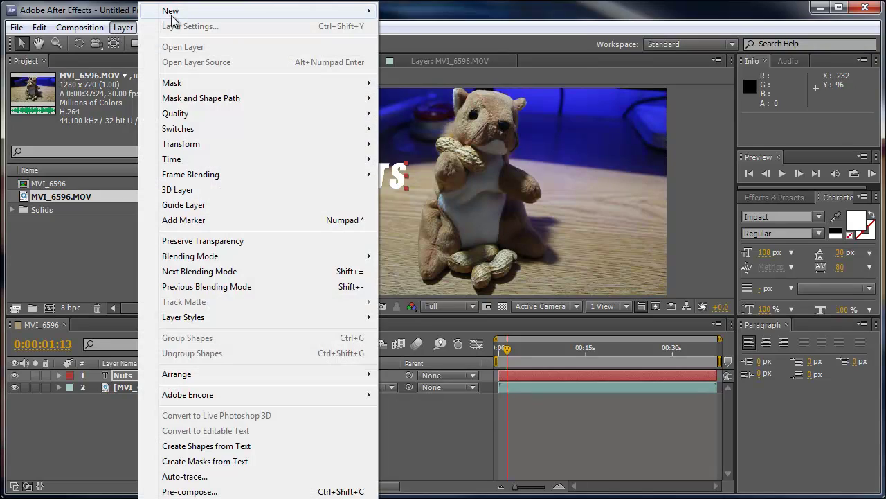
{"action": "mouse_move", "coordinate": [309, 19]}
{"action": "left_click", "coordinate": [420, 71]}
{"action": "left_click", "coordinate": [131, 374]}
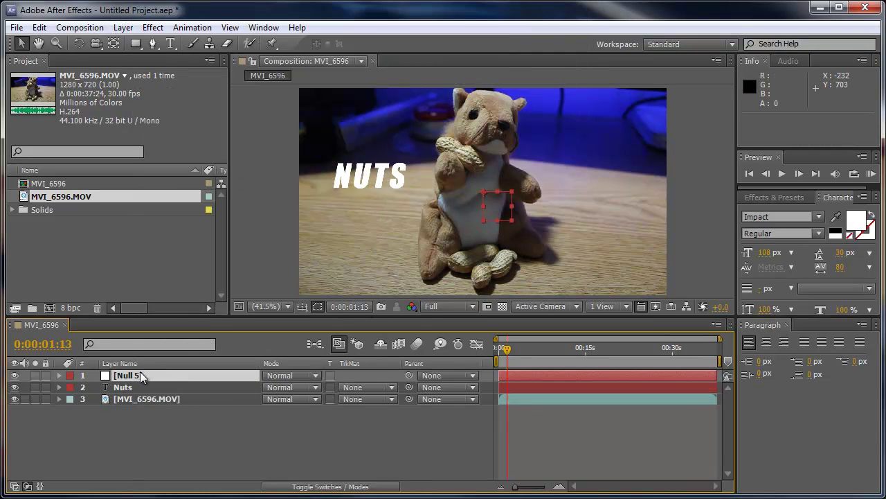
{"action": "key", "text": "Return"}
{"action": "key", "text": "Return"}
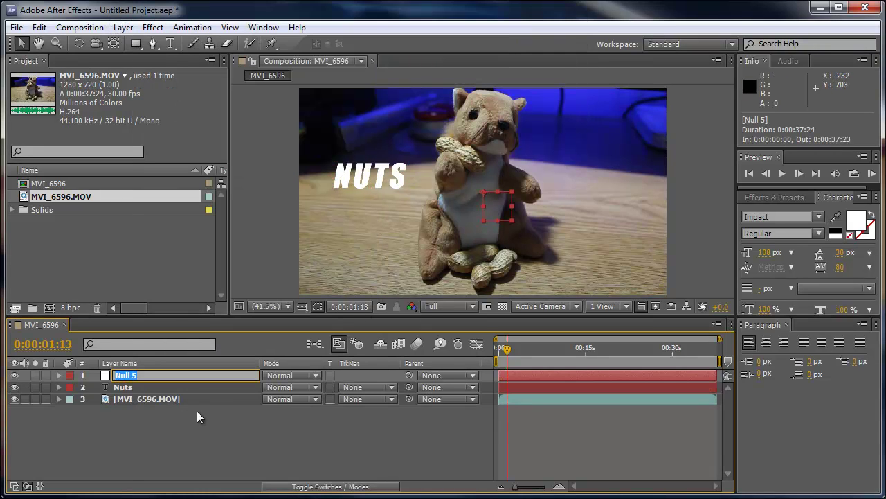
{"action": "type", "text": "Track Layer"}
{"action": "key", "text": "Return"}
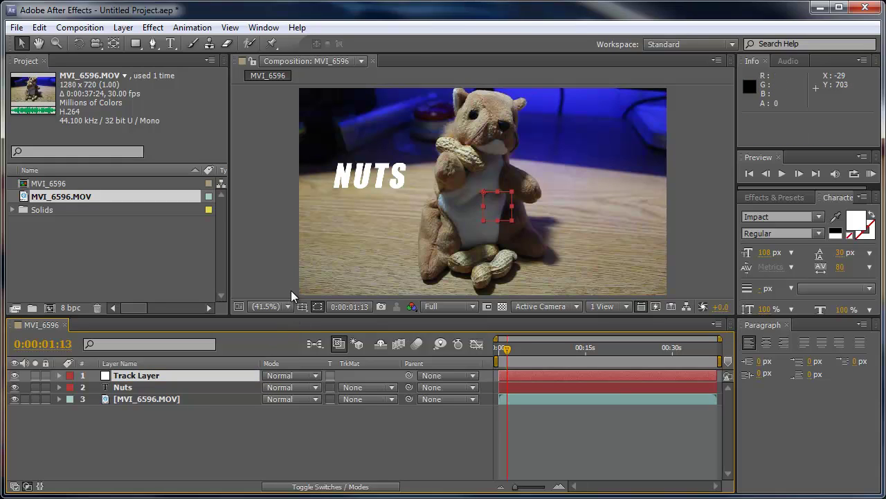
Open the Tracker panel and start Track Motion on MVI_6596.MOV with Rotation enabled.
{"action": "left_click", "coordinate": [261, 27]}
{"action": "left_click", "coordinate": [70, 293]}
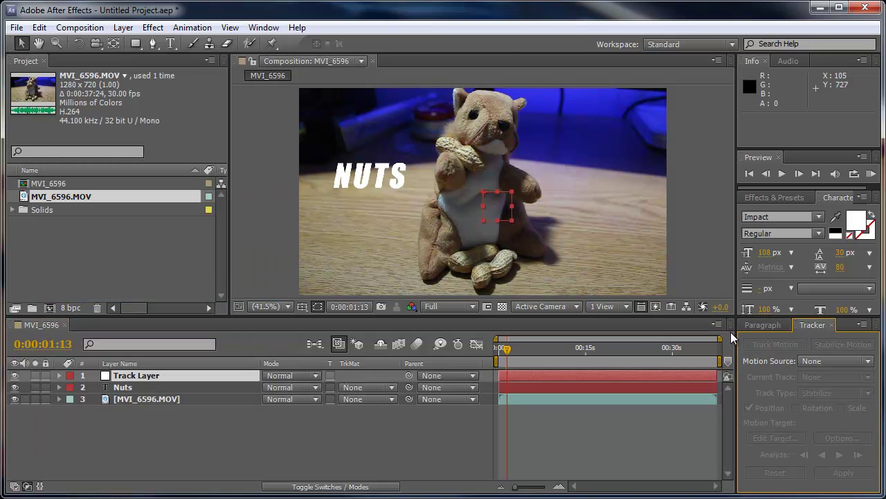
{"action": "left_click", "coordinate": [154, 399]}
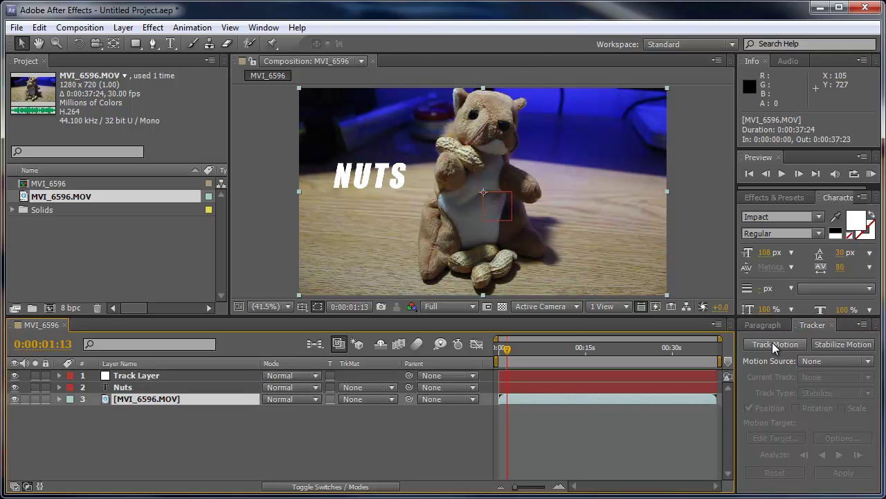
{"action": "left_click", "coordinate": [772, 342]}
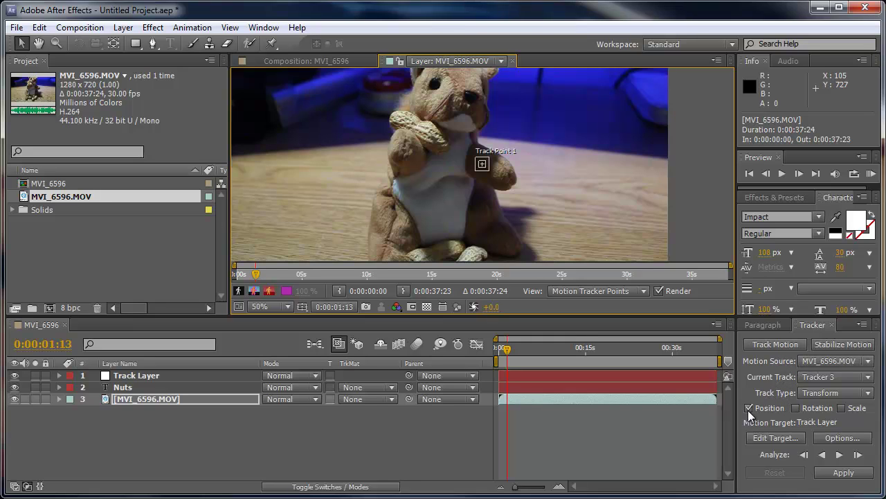
{"action": "left_click", "coordinate": [796, 408]}
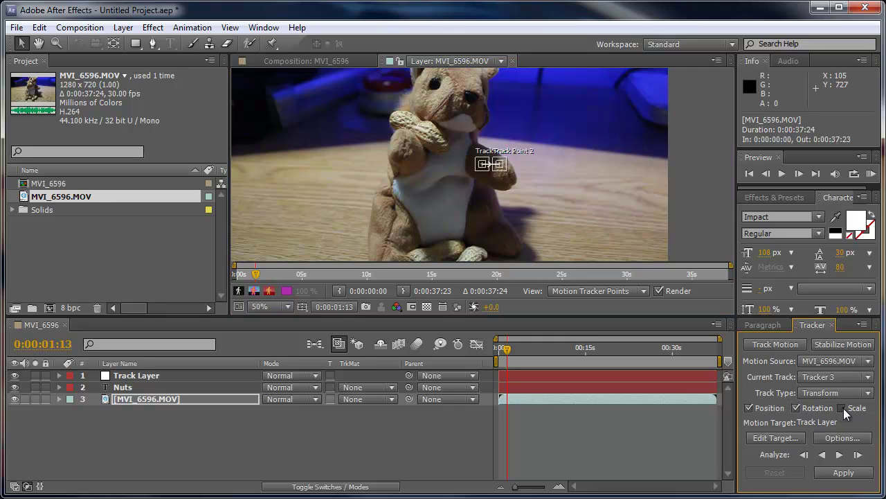
Enable Scale tracking and move both track points near the squirrel's eyes.
{"action": "left_click", "coordinate": [842, 408]}
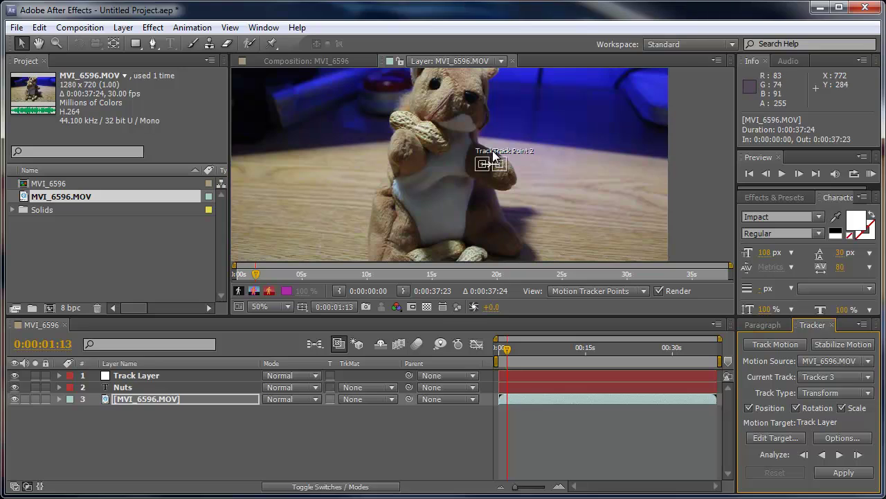
{"action": "scroll", "coordinate": [492, 158], "scroll_direction": "up", "scroll_amount": 1}
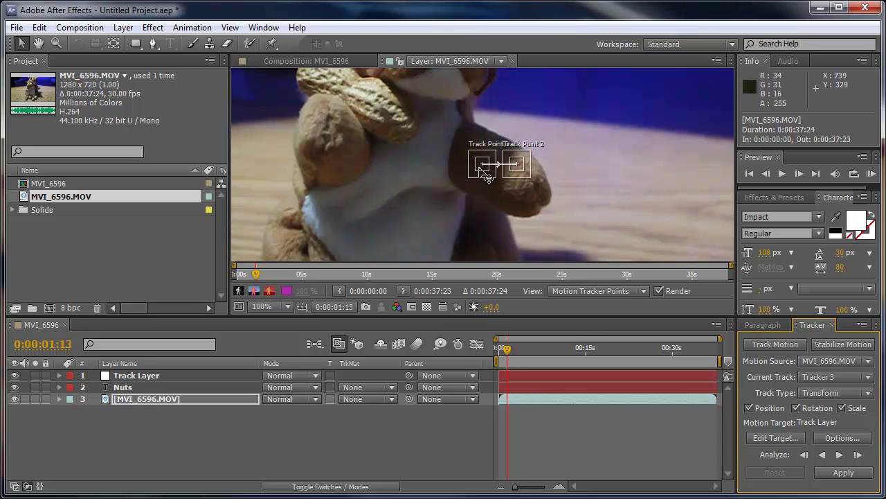
{"action": "left_click_drag", "start_coordinate": [485, 172], "coordinate": [383, 86]}
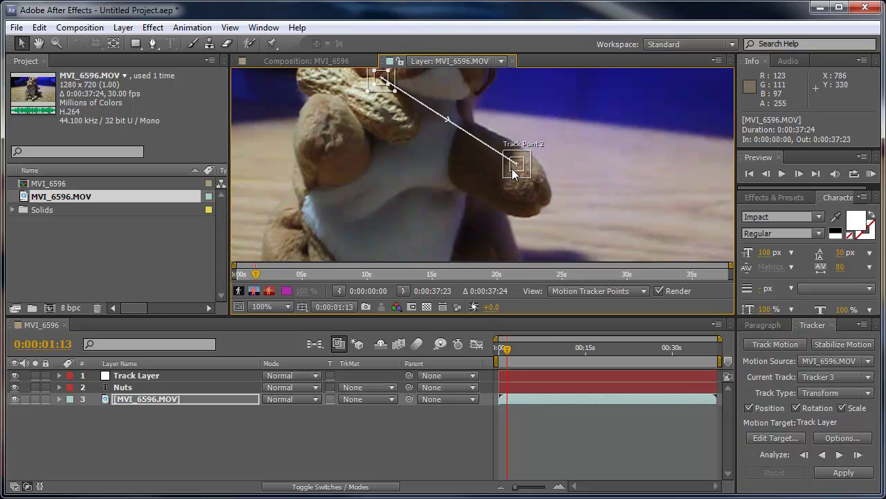
{"action": "left_click_drag", "start_coordinate": [513, 172], "coordinate": [524, 188]}
{"action": "scroll", "coordinate": [513, 208], "scroll_direction": "up", "scroll_amount": 3}
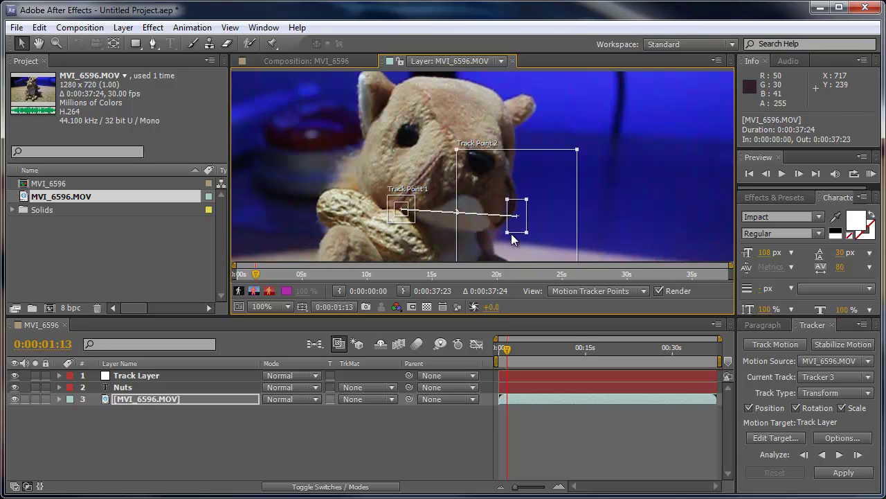
{"action": "left_click_drag", "start_coordinate": [513, 239], "coordinate": [510, 223]}
{"action": "left_click_drag", "start_coordinate": [458, 147], "coordinate": [490, 171]}
{"action": "left_click_drag", "start_coordinate": [408, 217], "coordinate": [408, 216]}
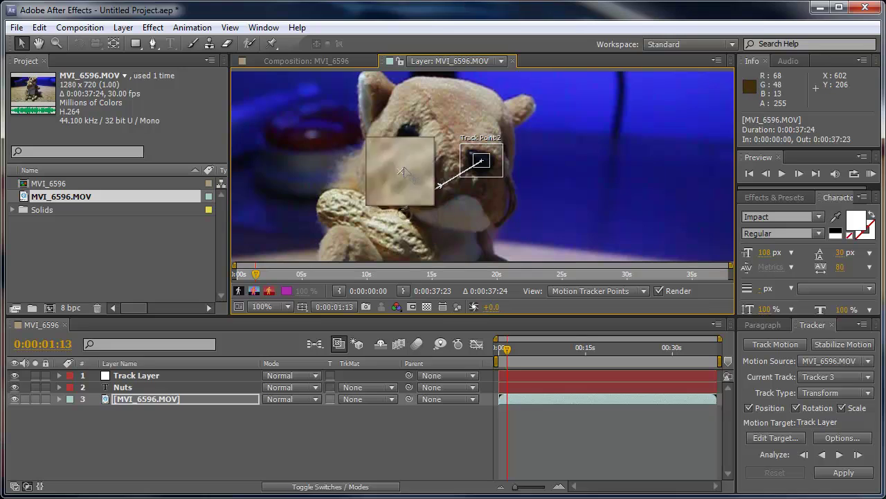
{"action": "left_click_drag", "start_coordinate": [404, 171], "coordinate": [409, 131]}
Resize the feature and search boxes of Track Points 1 and 2 around each eye.
{"action": "scroll", "coordinate": [408, 132], "scroll_direction": "up", "scroll_amount": 4}
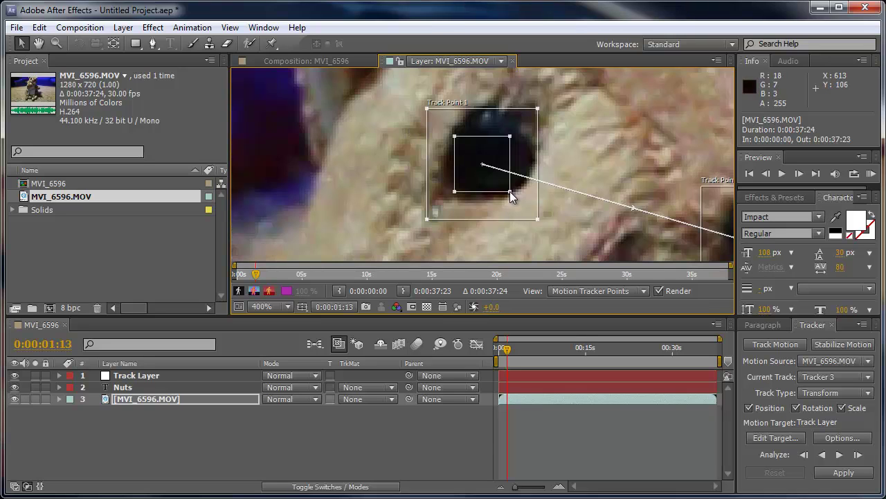
{"action": "left_click_drag", "start_coordinate": [510, 192], "coordinate": [528, 213]}
{"action": "left_click_drag", "start_coordinate": [493, 185], "coordinate": [484, 168]}
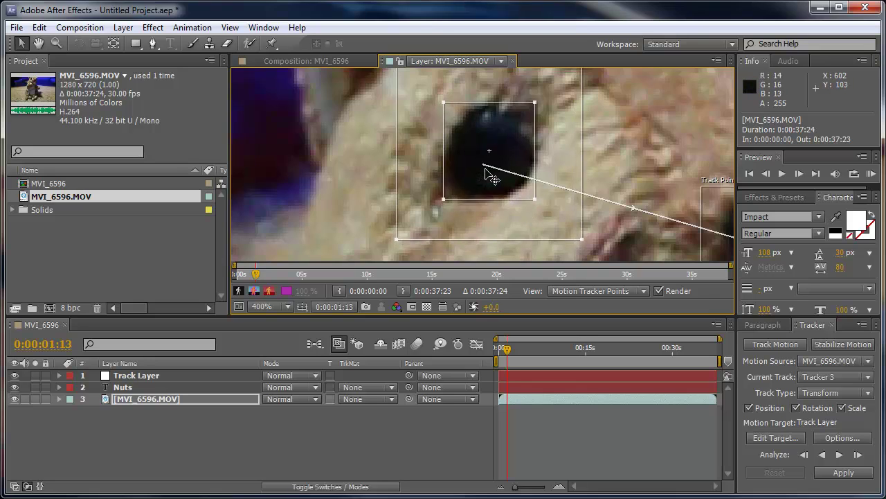
{"action": "left_click_drag", "start_coordinate": [532, 105], "coordinate": [543, 97]}
{"action": "left_click_drag", "start_coordinate": [720, 256], "coordinate": [399, 183]}
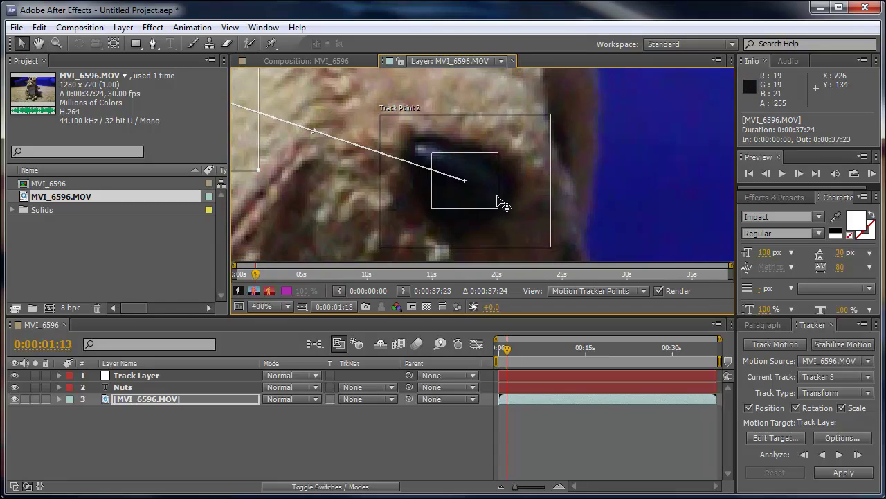
{"action": "left_click_drag", "start_coordinate": [505, 206], "coordinate": [528, 240]}
{"action": "left_click_drag", "start_coordinate": [547, 117], "coordinate": [554, 96]}
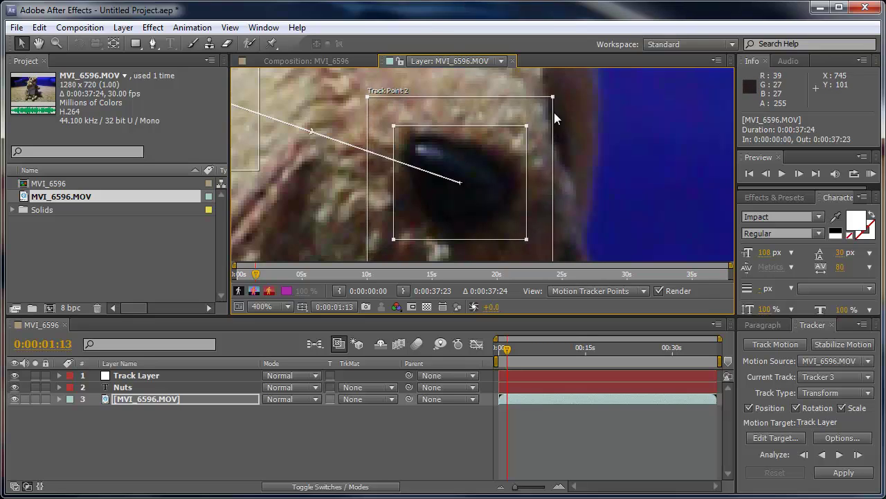
{"action": "scroll", "coordinate": [557, 139], "scroll_direction": "down", "scroll_amount": 2}
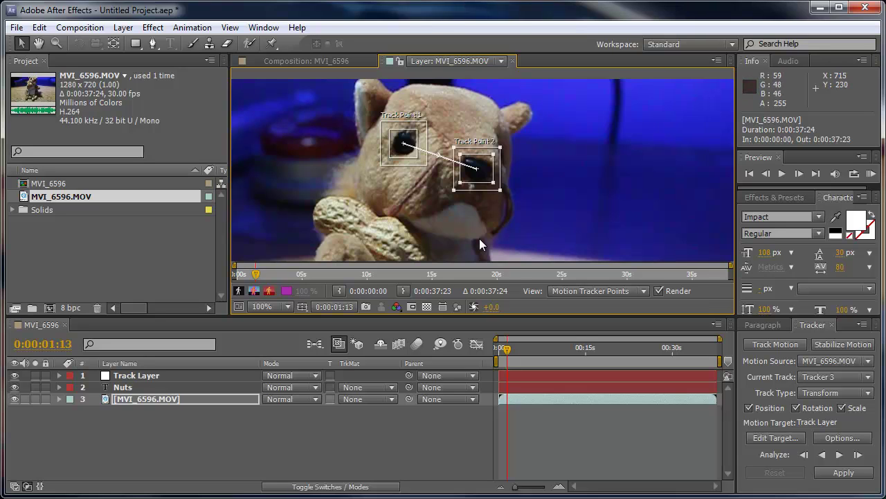
{"action": "right_click", "coordinate": [492, 182]}
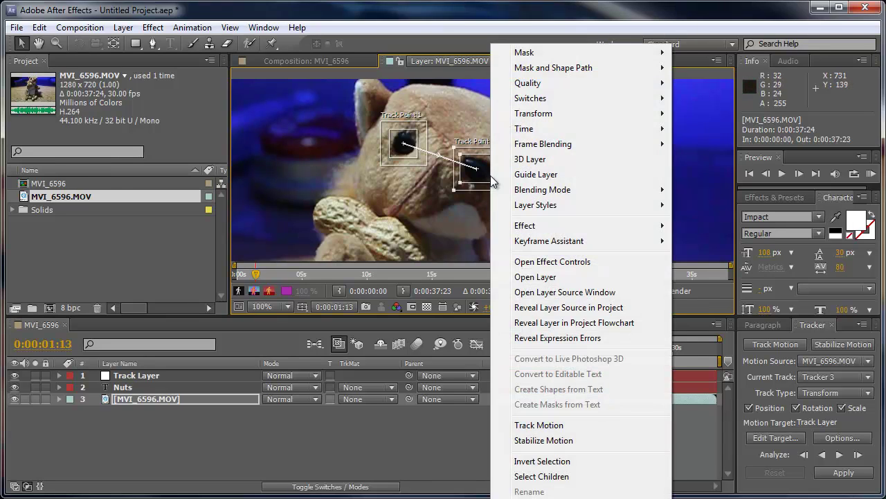
{"action": "key", "text": "Escape"}
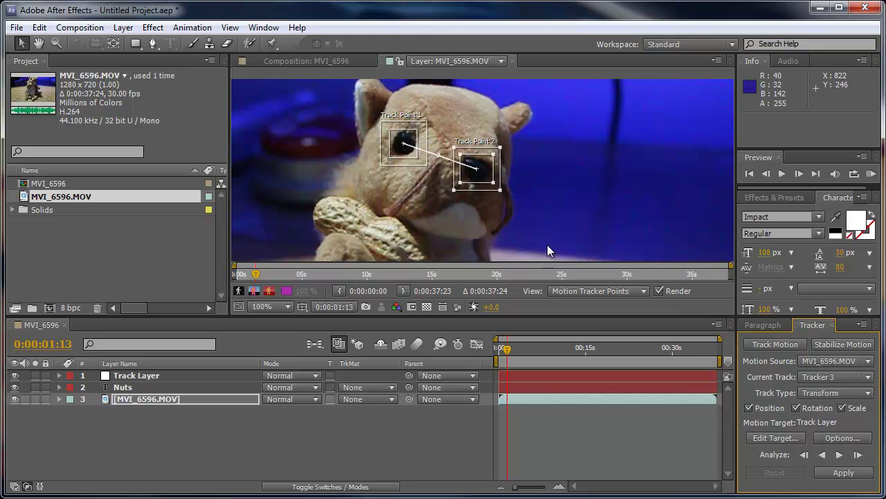
Analyze both eye track points forward through the footage to about 0:00:08:15.
{"action": "left_click", "coordinate": [839, 456]}
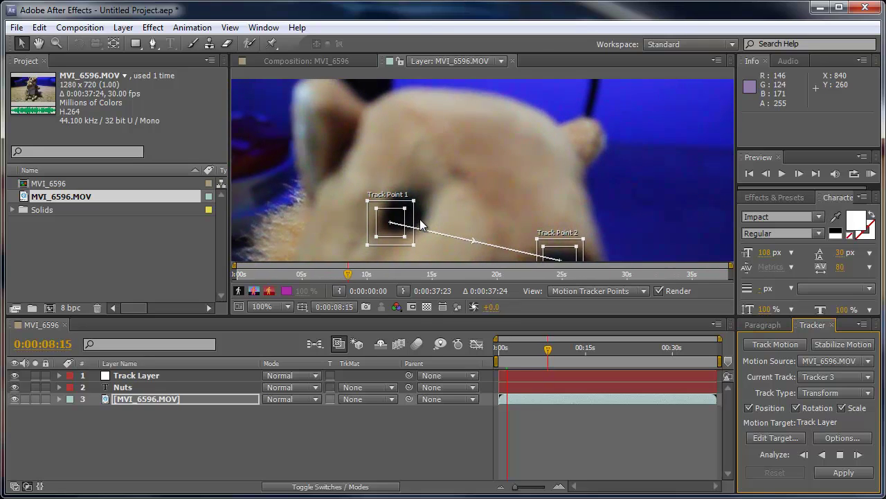
{"action": "left_click", "coordinate": [840, 454]}
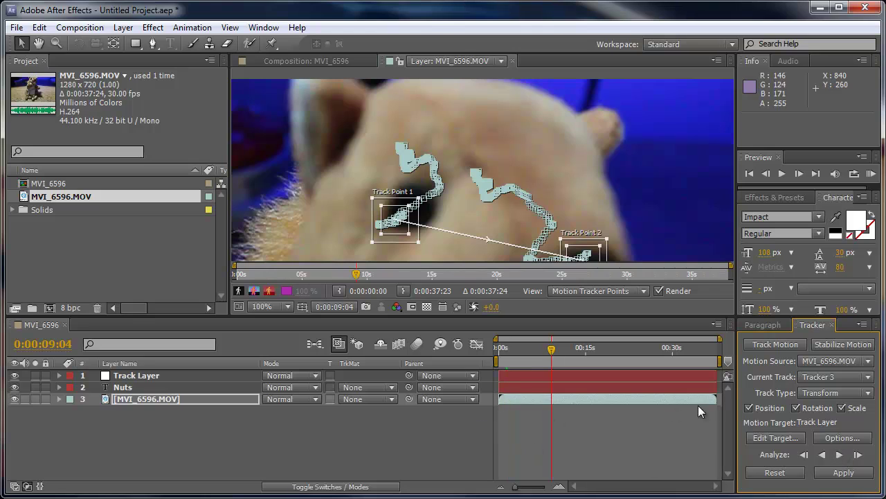
{"action": "scroll", "coordinate": [452, 201], "scroll_direction": "down", "scroll_amount": 1}
{"action": "scroll", "coordinate": [475, 199], "scroll_direction": "up", "scroll_amount": 4}
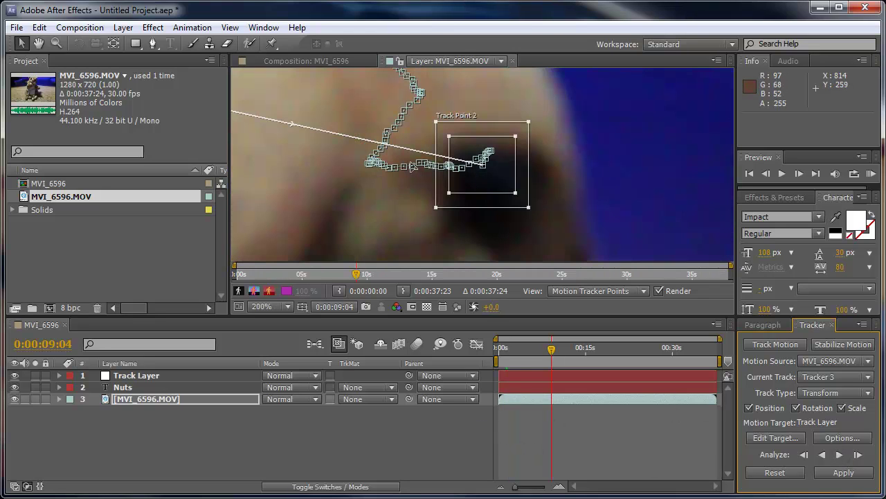
{"action": "key", "text": "h"}
{"action": "left_click_drag", "start_coordinate": [356, 181], "coordinate": [448, 215]}
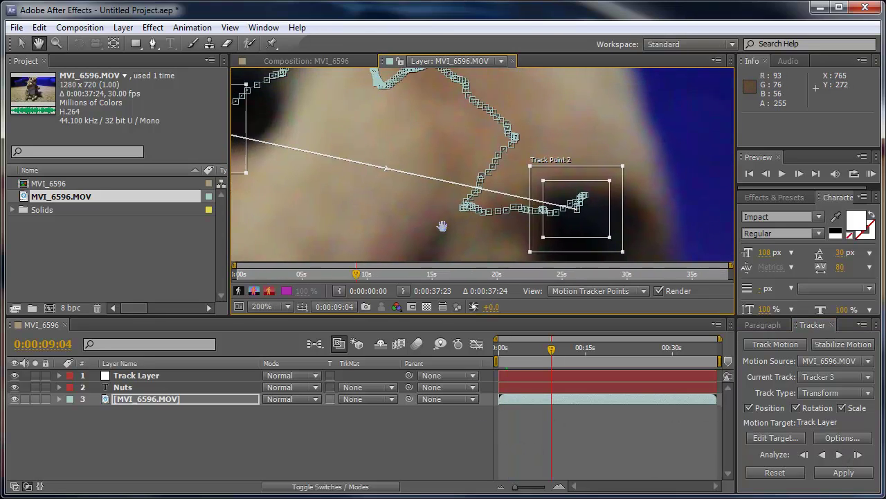
{"action": "scroll", "coordinate": [450, 229], "scroll_direction": "down", "scroll_amount": 1}
{"action": "key", "text": "v"}
{"action": "scroll", "coordinate": [439, 238], "scroll_direction": "up", "scroll_amount": 1}
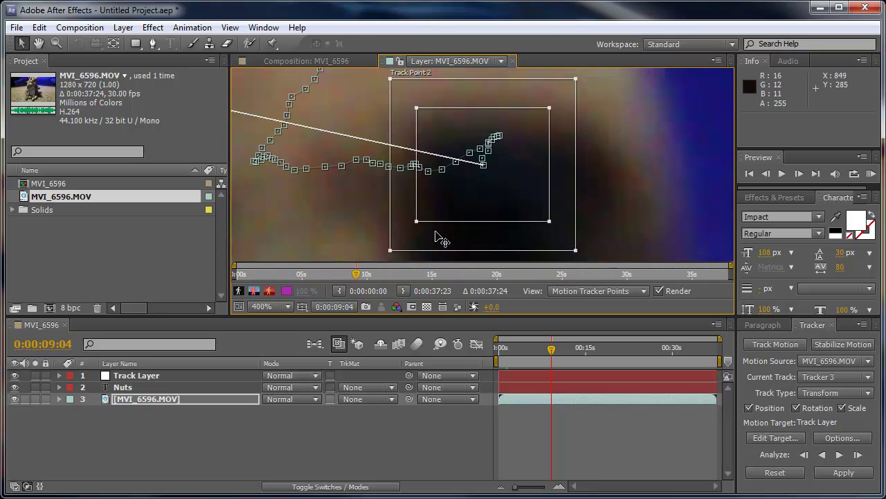
{"action": "scroll", "coordinate": [354, 238], "scroll_direction": "down", "scroll_amount": 1}
{"action": "key", "text": "h"}
{"action": "mouse_move", "coordinate": [338, 221]}
{"action": "left_mouse_down"}
{"action": "mouse_move", "coordinate": [470, 252]}
{"action": "mouse_move", "coordinate": [449, 224]}
{"action": "mouse_move", "coordinate": [486, 255]}
{"action": "left_mouse_up"}
{"action": "key", "text": "v"}
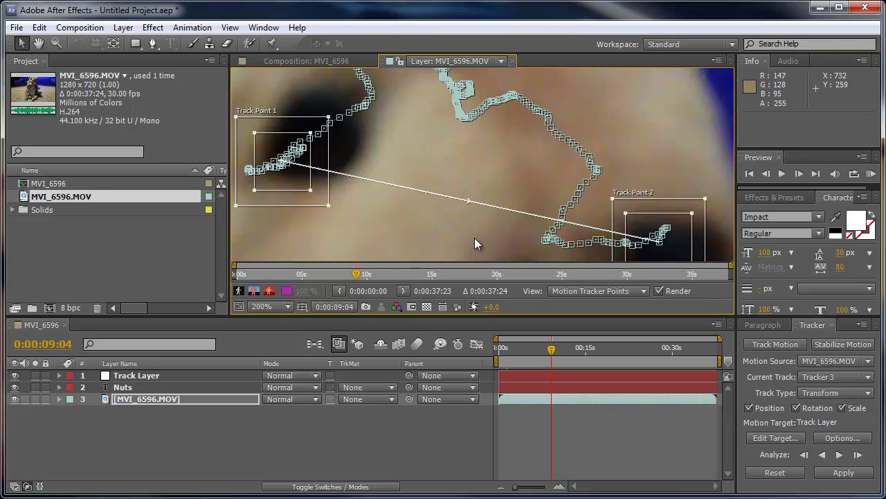
{"action": "scroll", "coordinate": [484, 207], "scroll_direction": "down", "scroll_amount": 1}
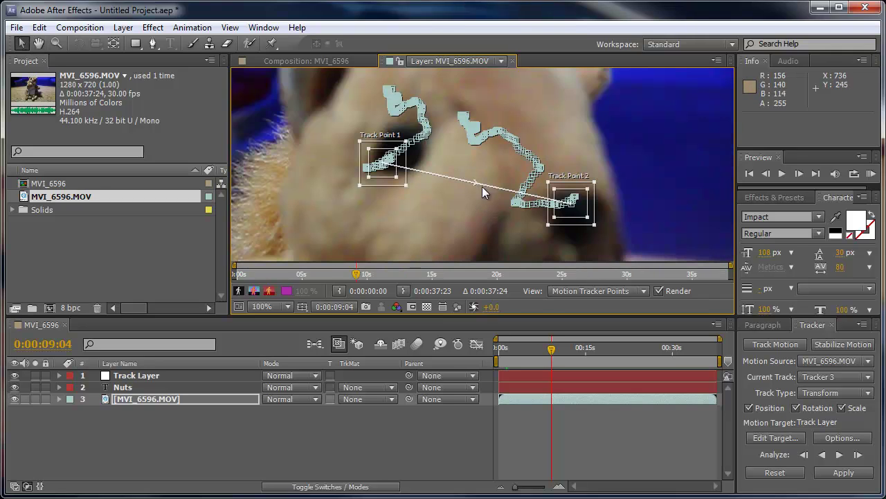
{"action": "left_click_drag", "start_coordinate": [482, 186], "coordinate": [415, 137]}
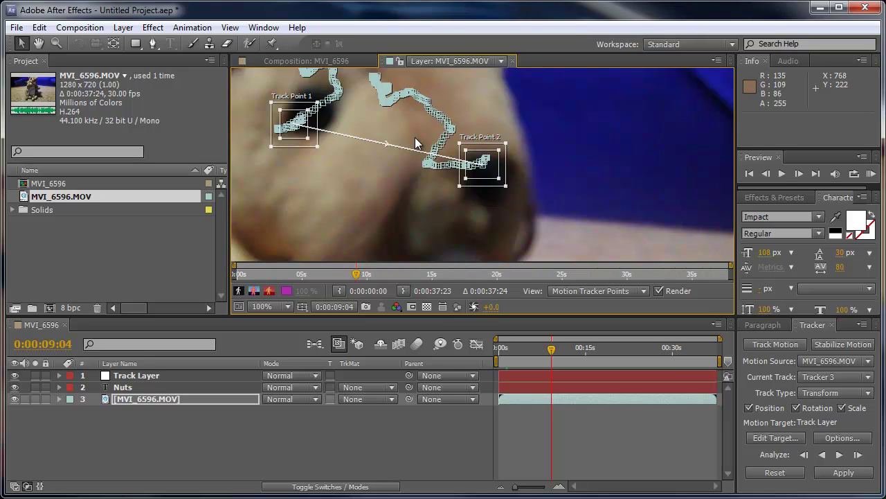
{"action": "scroll", "coordinate": [418, 137], "scroll_direction": "up", "scroll_amount": 4}
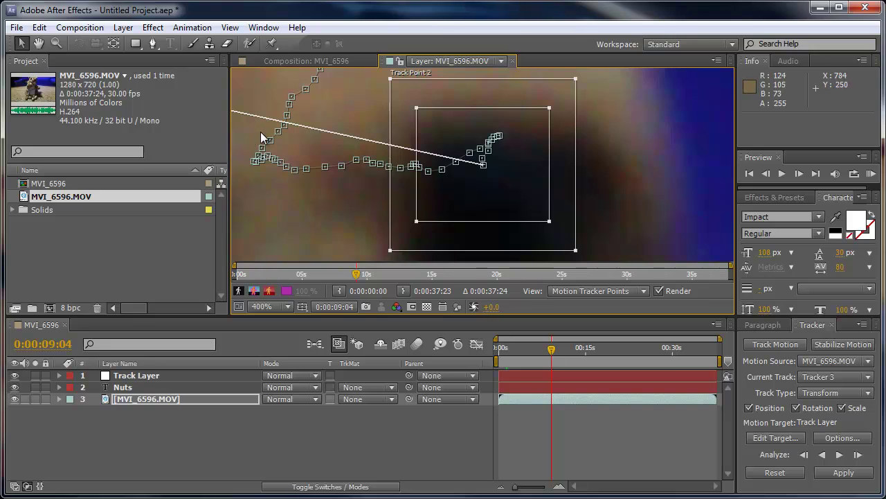
{"action": "scroll", "coordinate": [277, 137], "scroll_direction": "down", "scroll_amount": 4}
{"action": "key", "text": "comma"}
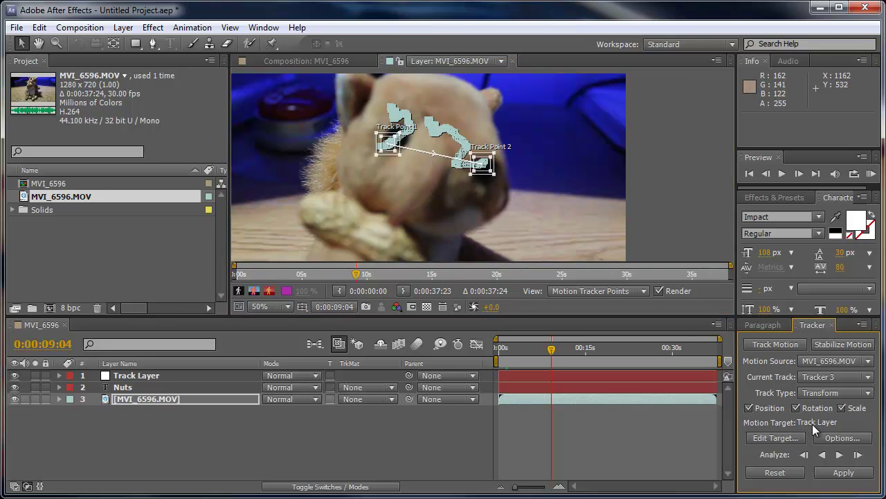
Set Track Layer as the motion target and apply the tracking data in X and Y.
{"action": "left_click", "coordinate": [766, 435]}
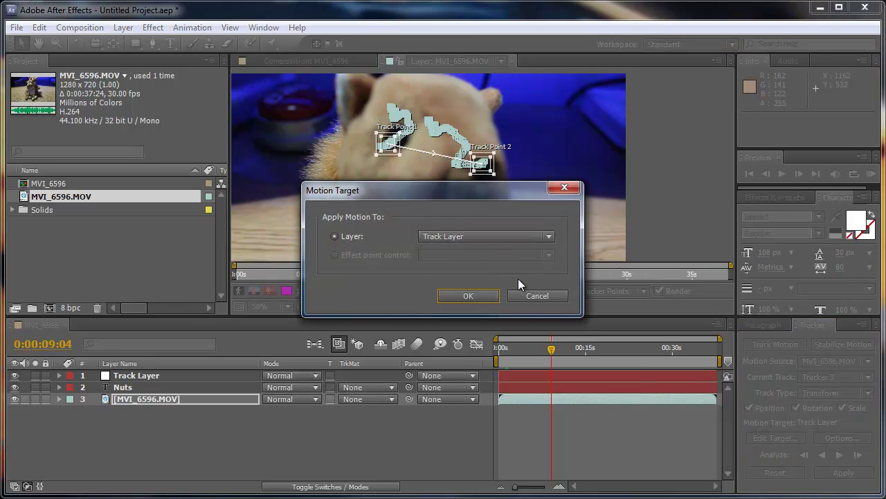
{"action": "left_click", "coordinate": [551, 297]}
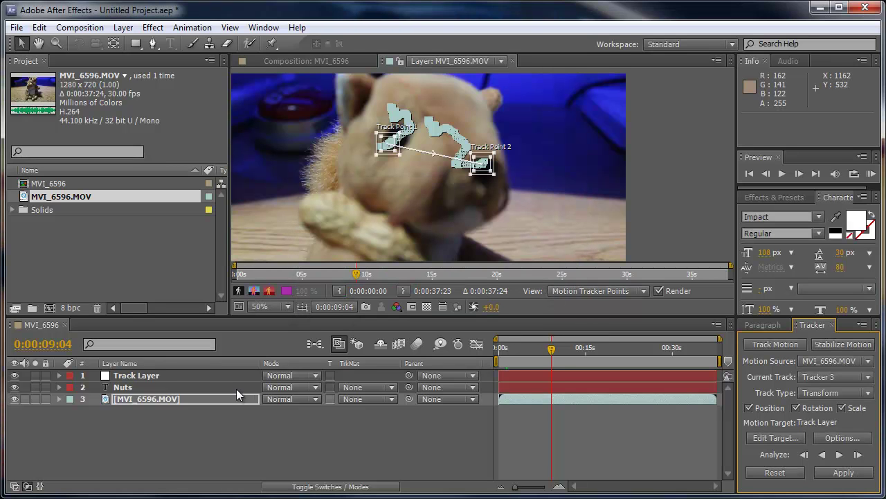
{"action": "left_click", "coordinate": [844, 474]}
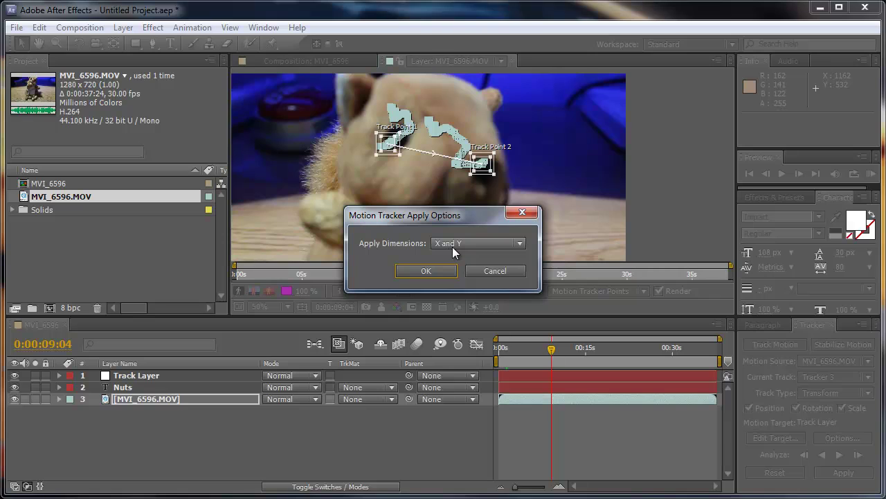
{"action": "left_click", "coordinate": [424, 272]}
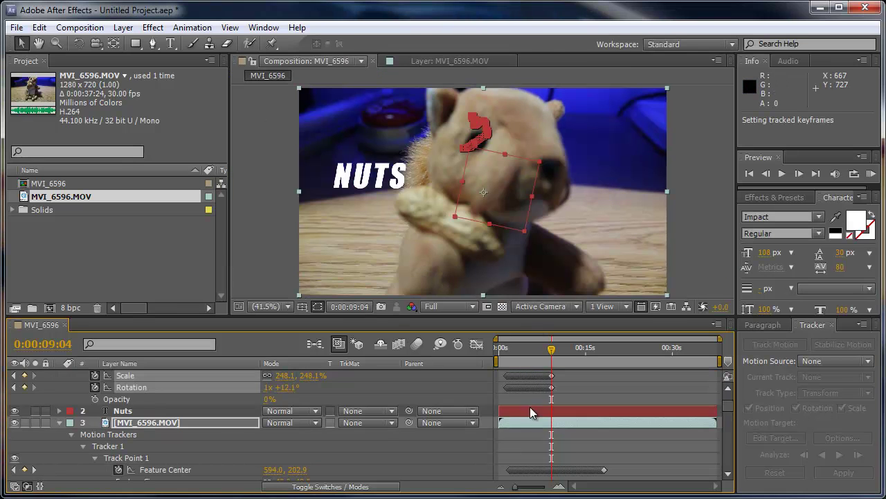
Pick-whip the Nuts layer's parent to Track Layer, then scrub the timeline to confirm NUTS follows.
{"action": "left_click", "coordinate": [60, 423]}
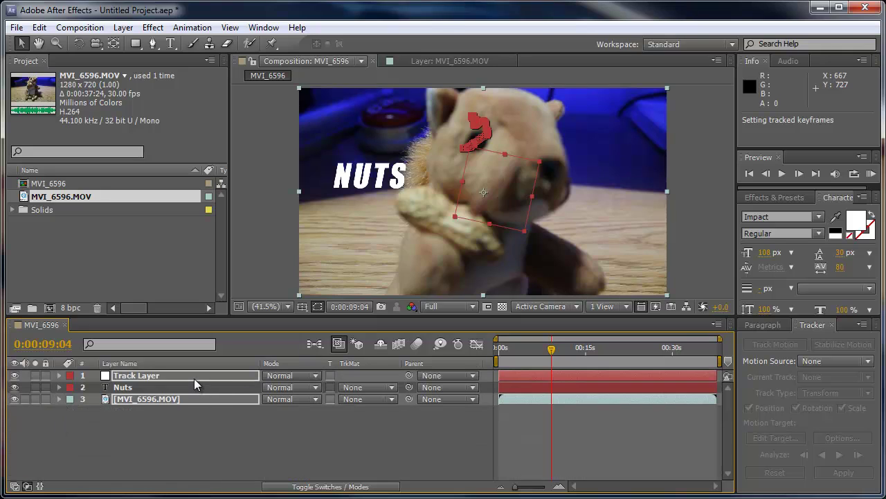
{"action": "left_click", "coordinate": [155, 388]}
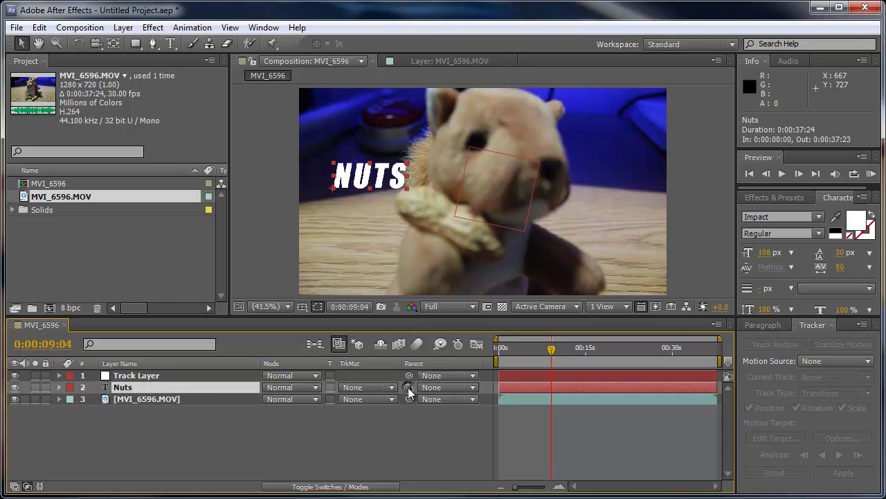
{"action": "left_click_drag", "start_coordinate": [407, 388], "coordinate": [223, 372]}
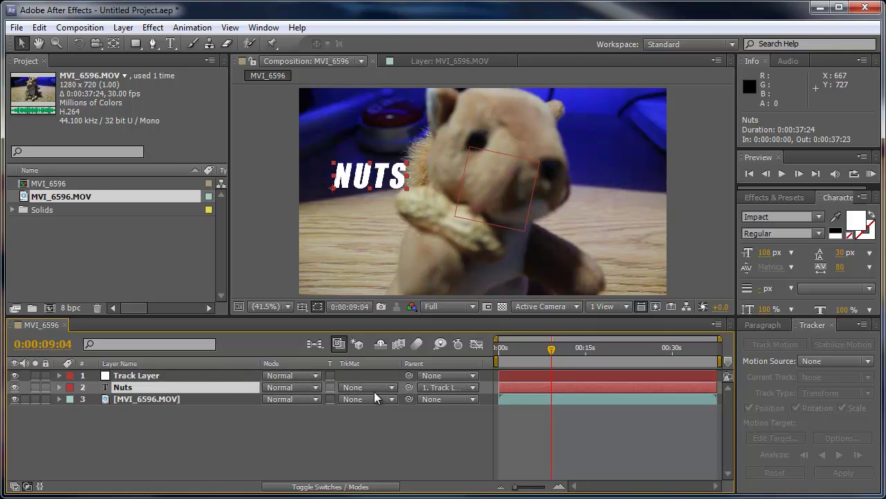
{"action": "left_click", "coordinate": [471, 388]}
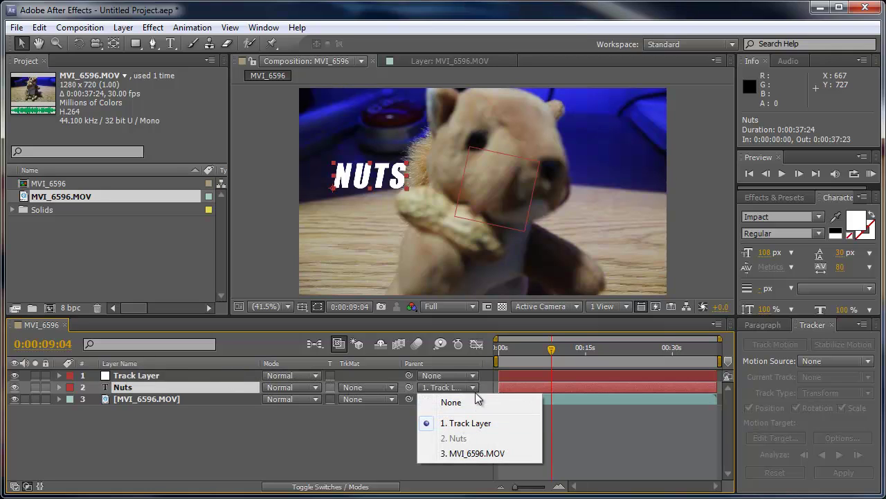
{"action": "left_click", "coordinate": [326, 461]}
{"action": "left_click", "coordinate": [422, 388]}
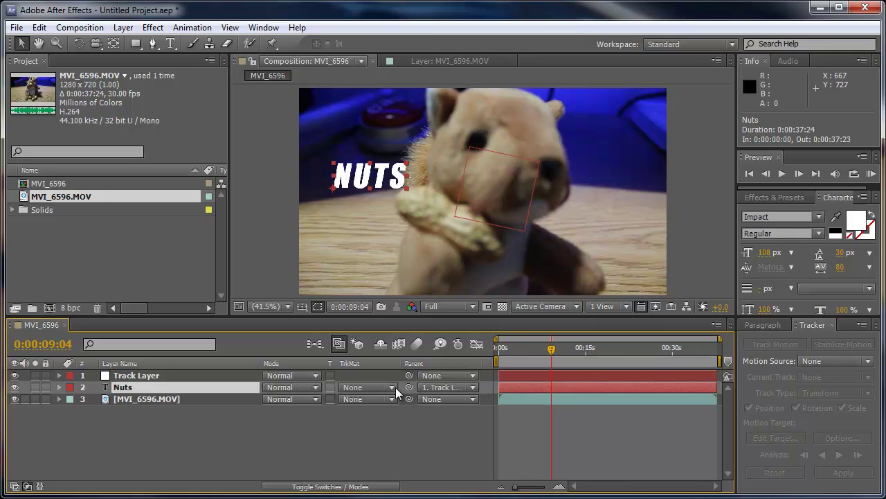
{"action": "left_click", "coordinate": [349, 488]}
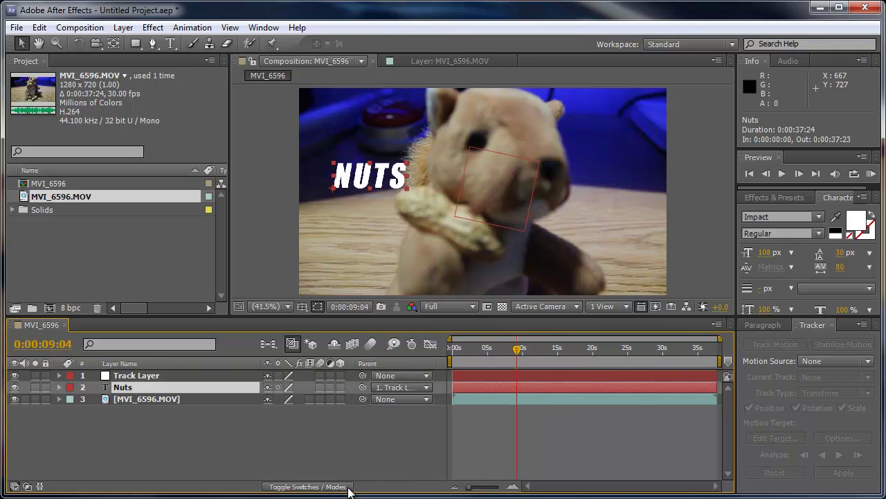
{"action": "left_click", "coordinate": [325, 492]}
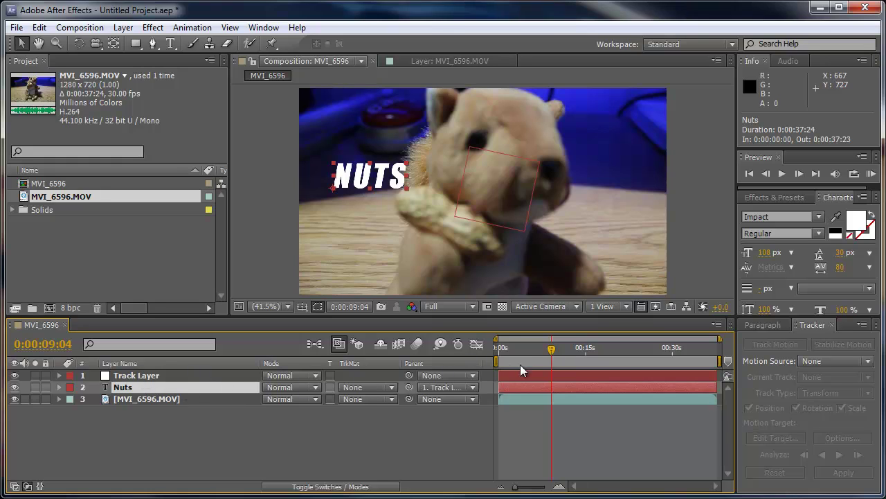
{"action": "left_click_drag", "start_coordinate": [551, 349], "coordinate": [506, 351]}
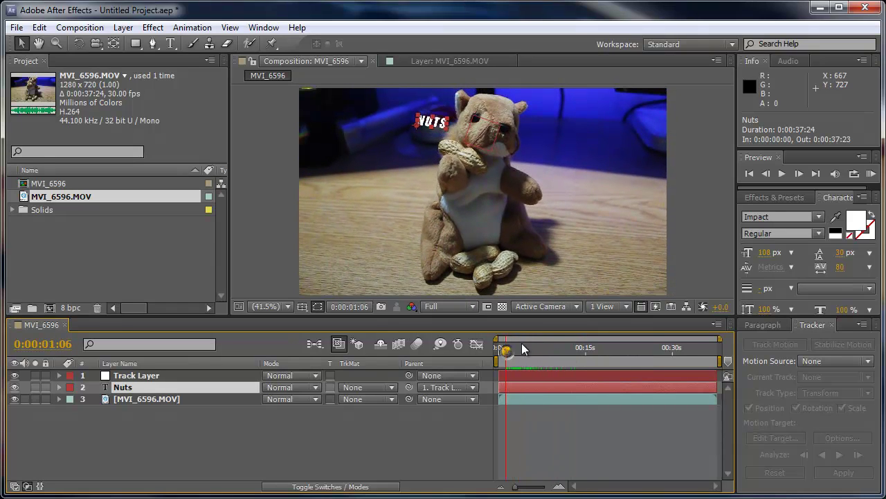
{"action": "left_click", "coordinate": [870, 175]}
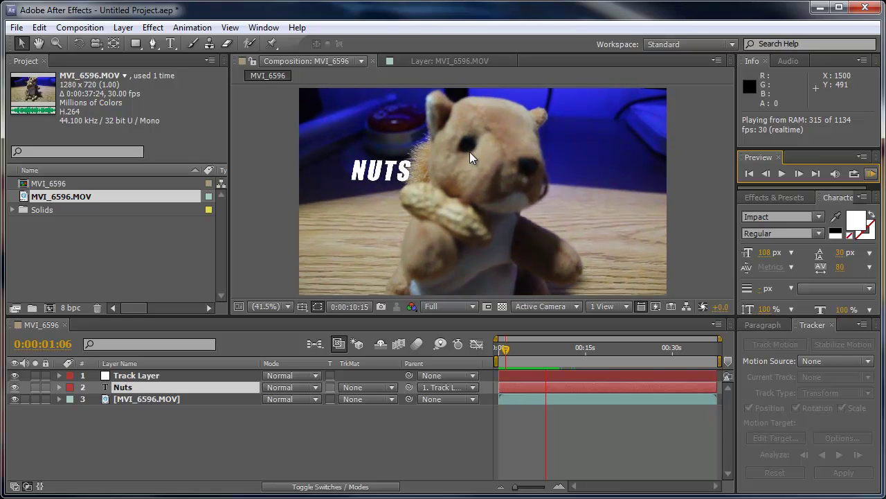
{"action": "left_click", "coordinate": [152, 401]}
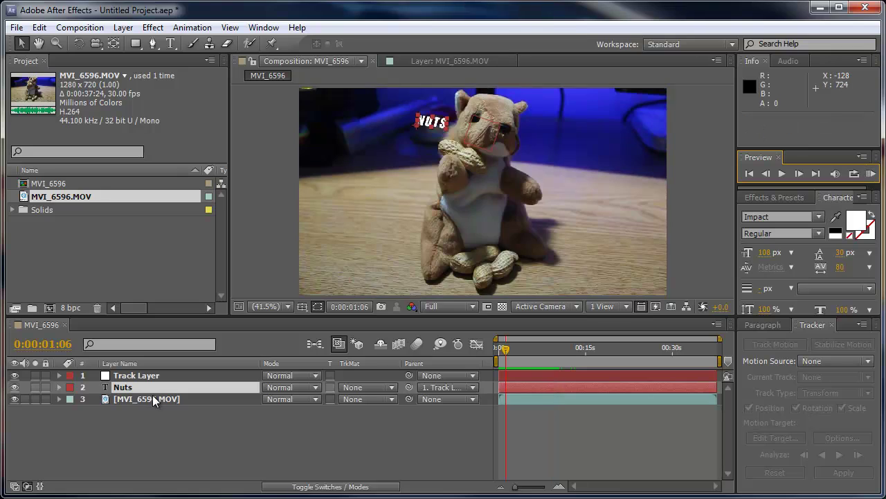